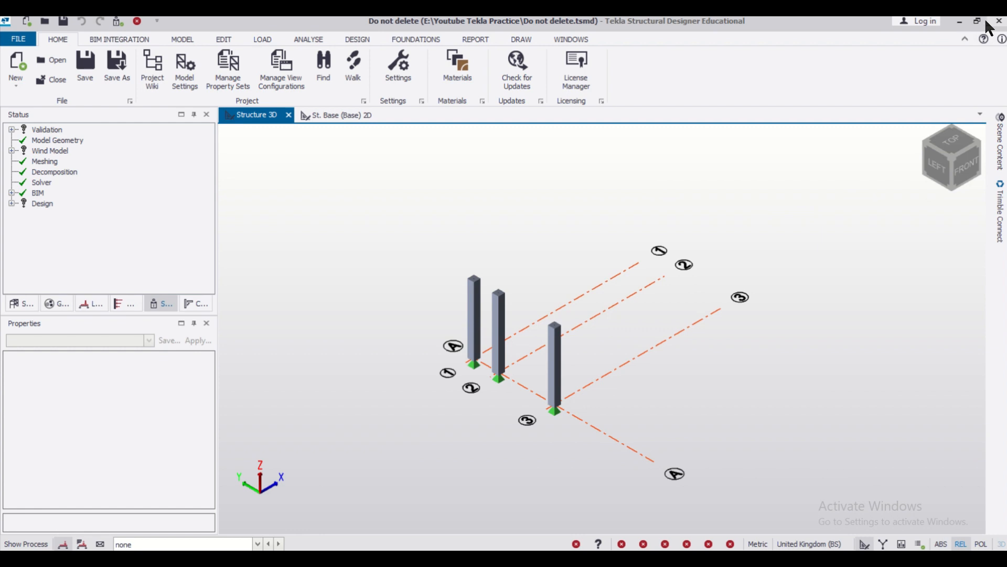
# - Switch to AutoCAD, examine the cantilever truss centre-line drawing, and return to Tekla Structural Designer
pyautogui.scroll(2, 646, 283)
pyautogui.scroll(-2, 645, 279)
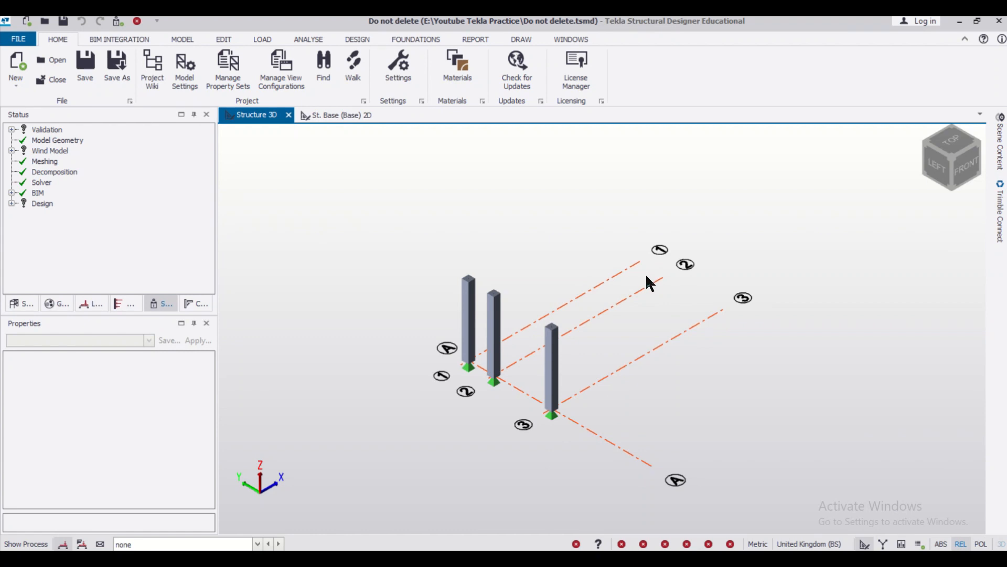
pyautogui.click(719, 557)
pyautogui.scroll(-3, 697, 339)
pyautogui.scroll(3, 696, 337)
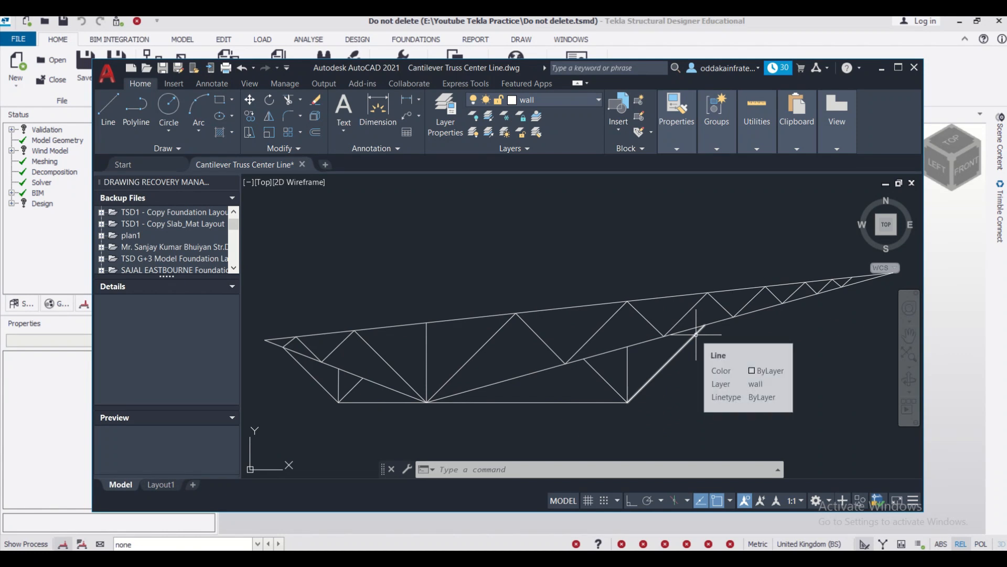
pyautogui.scroll(-1, 674, 292)
pyautogui.scroll(3, 666, 304)
pyautogui.scroll(-4, 667, 304)
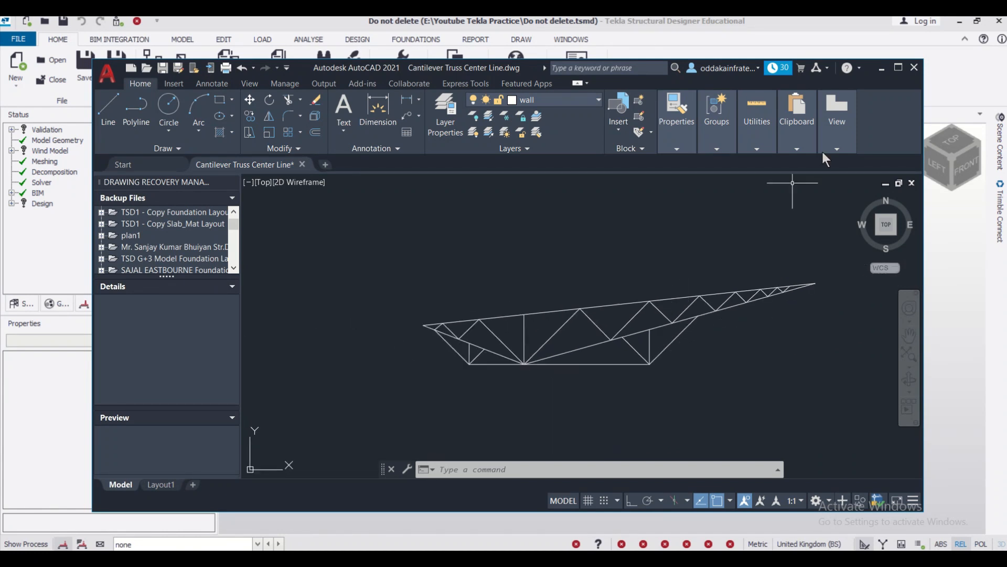
pyautogui.click(882, 70)
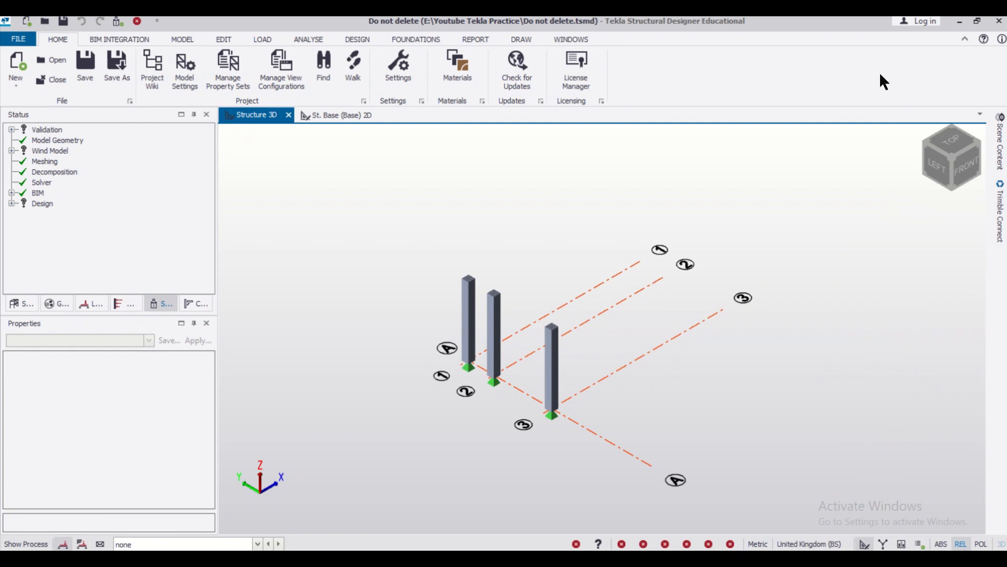
# - Create a frame on grid line A through the three columns
pyautogui.scroll(1, 540, 291)
pyautogui.scroll(-1, 540, 291)
pyautogui.scroll(1, 540, 291)
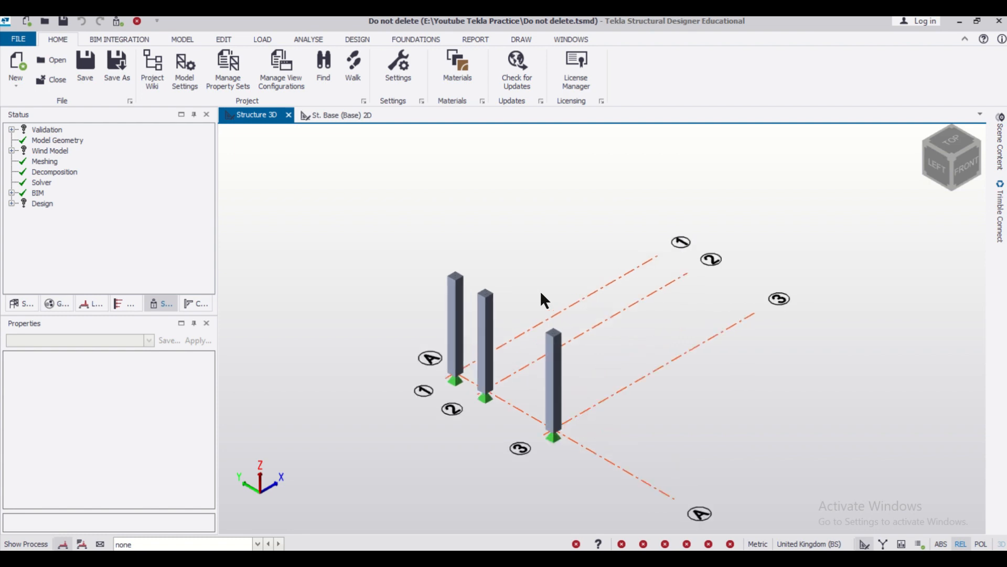
pyautogui.click(177, 39)
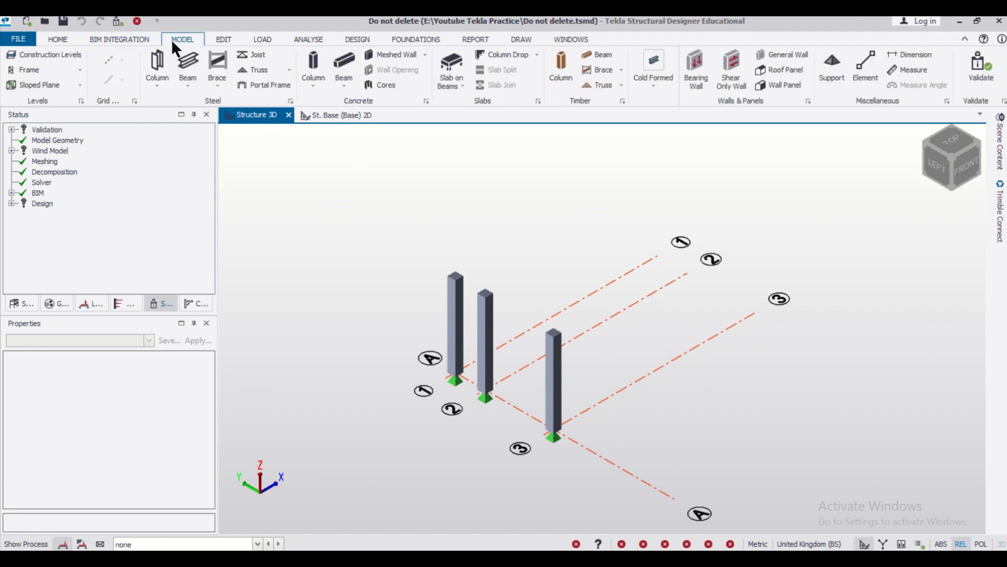
pyautogui.click(49, 69)
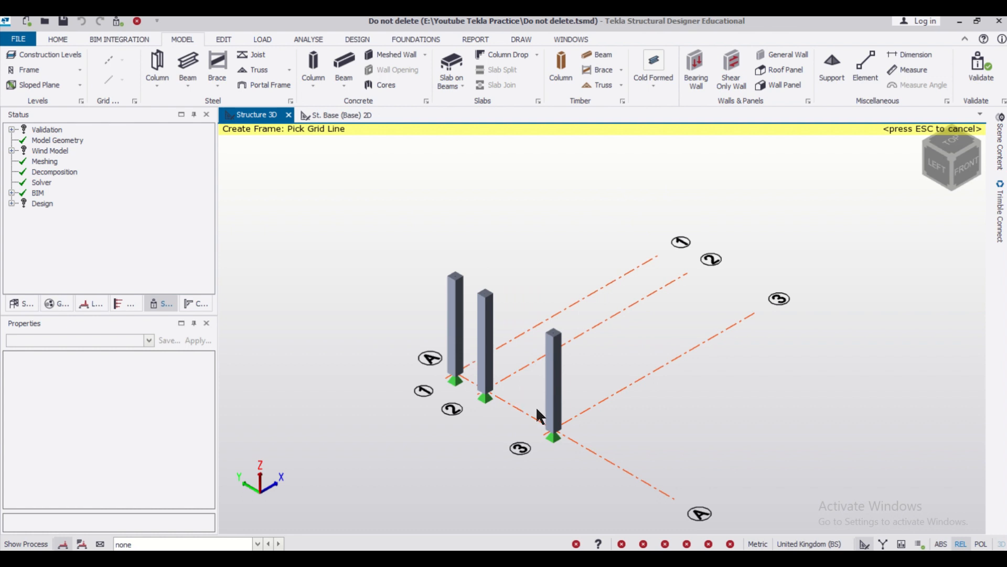
pyautogui.click(559, 433)
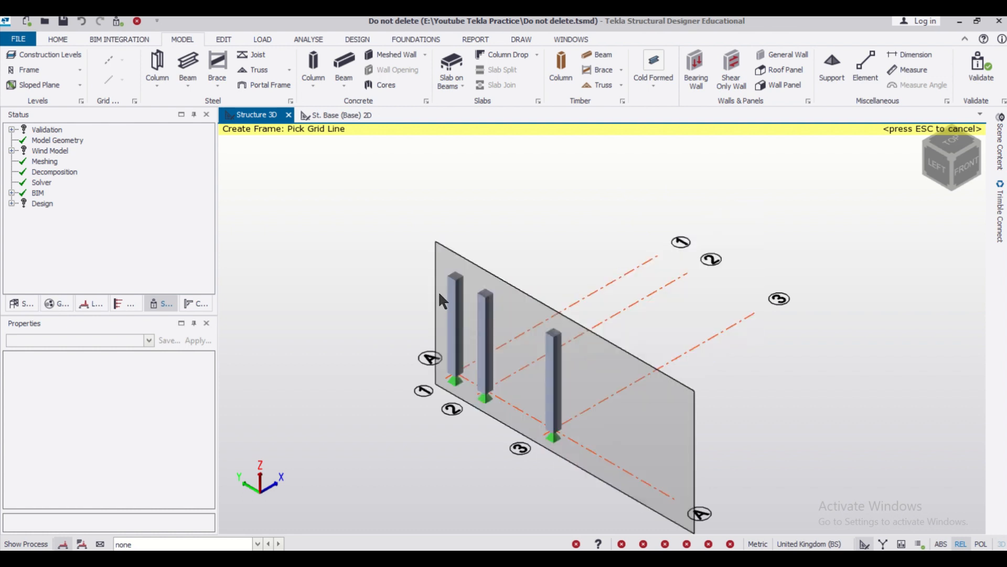
pyautogui.scroll(3, 505, 374)
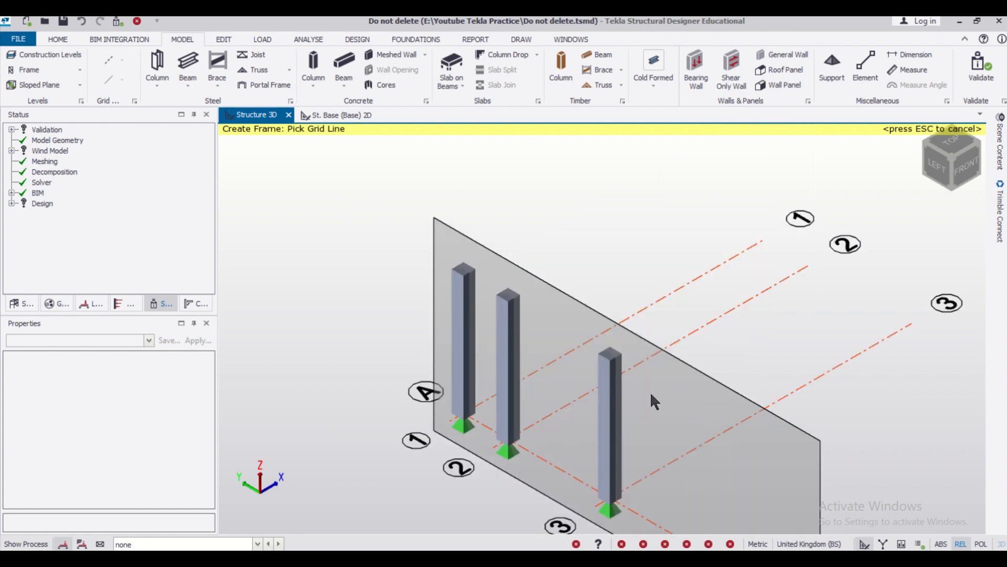
# - Open the 2D view of frame FRM A from the model's structure list
pyautogui.click(20, 306)
pyautogui.click(23, 151)
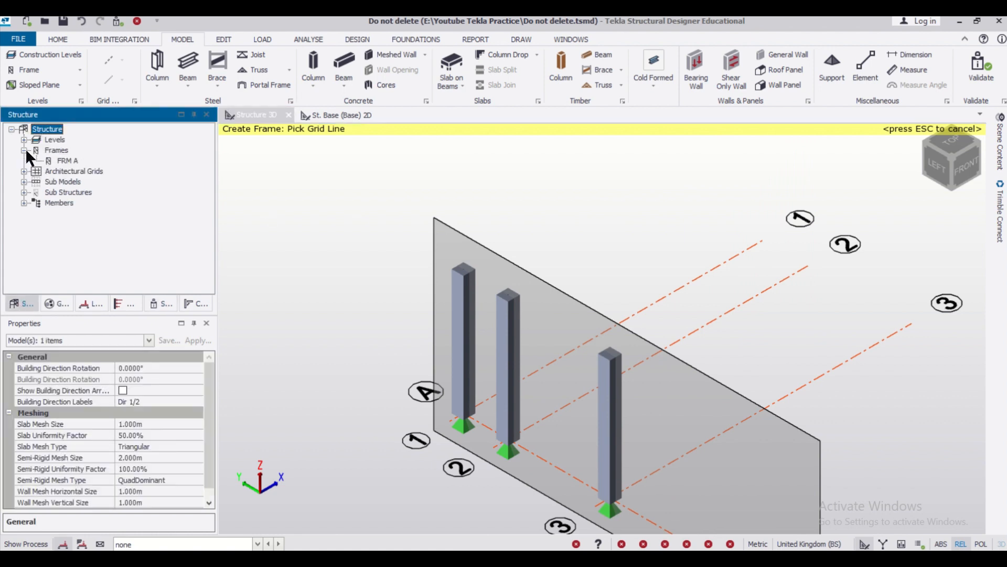
pyautogui.doubleClick(59, 160)
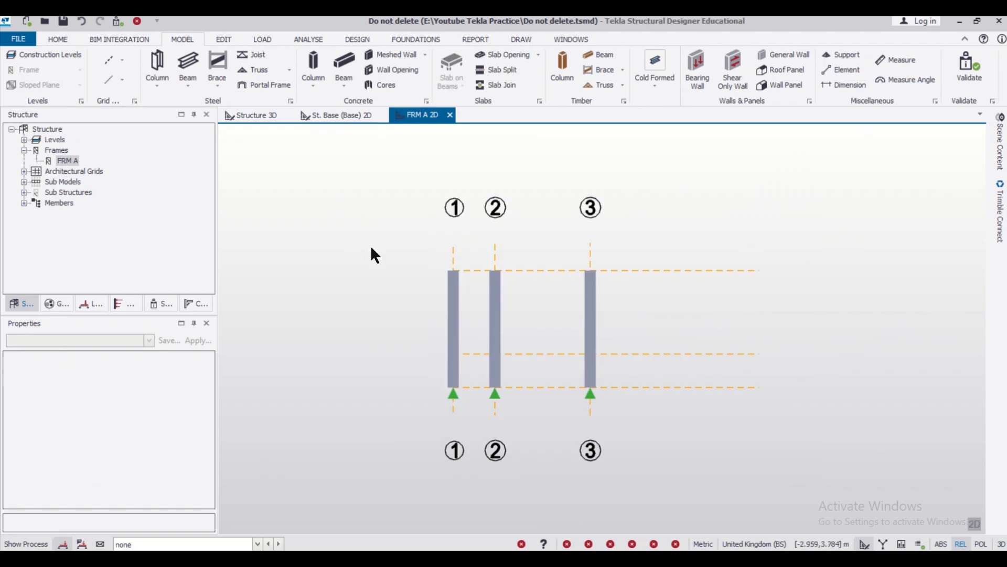
# - Import the DXF file Truss 05.10.2020 as a shadow, moving its first bottom support node onto the column top at grid 1
pyautogui.click(120, 59)
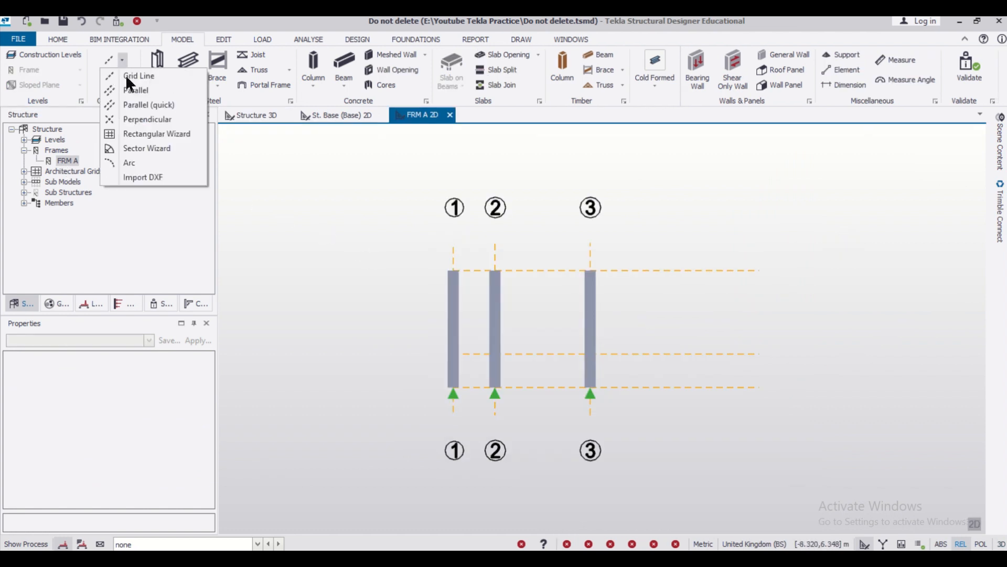
pyautogui.click(168, 177)
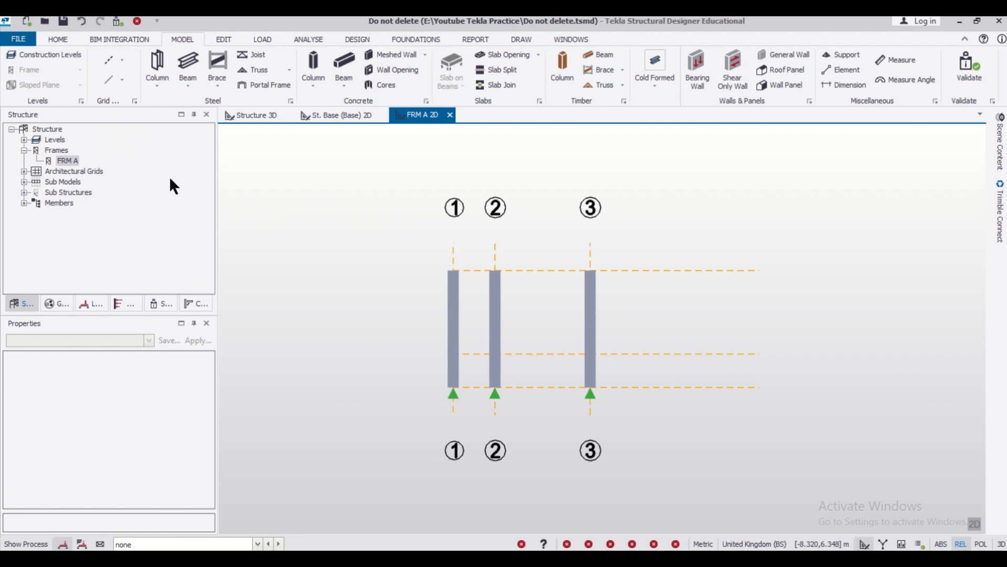
pyautogui.click(262, 283)
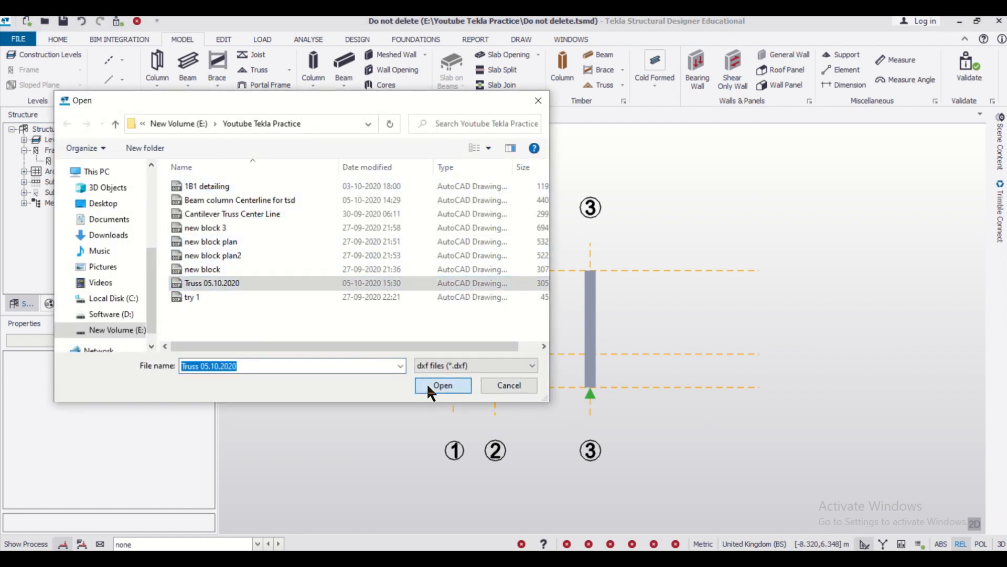
pyautogui.click(427, 383)
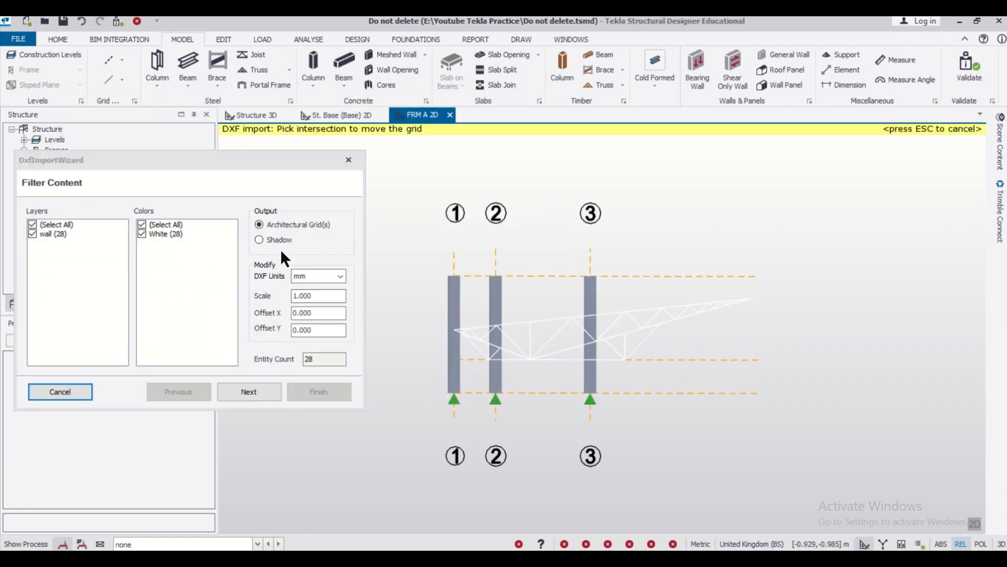
pyautogui.click(281, 240)
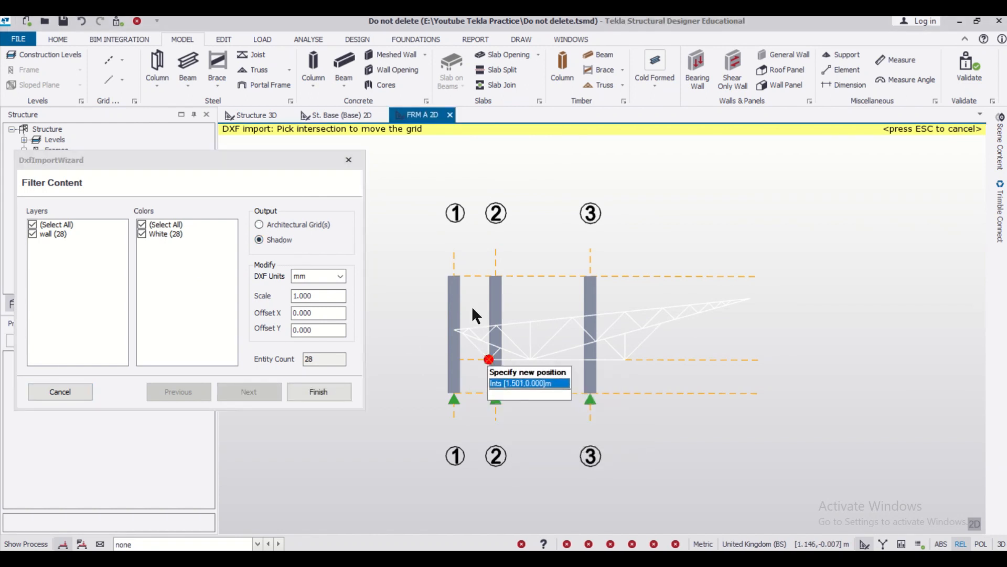
pyautogui.click(455, 276)
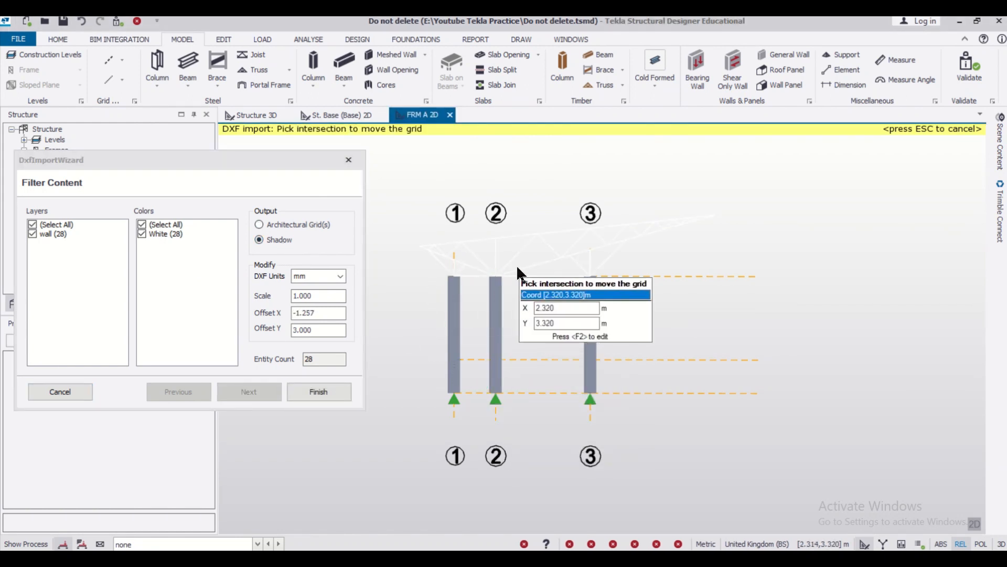
pyautogui.click(328, 392)
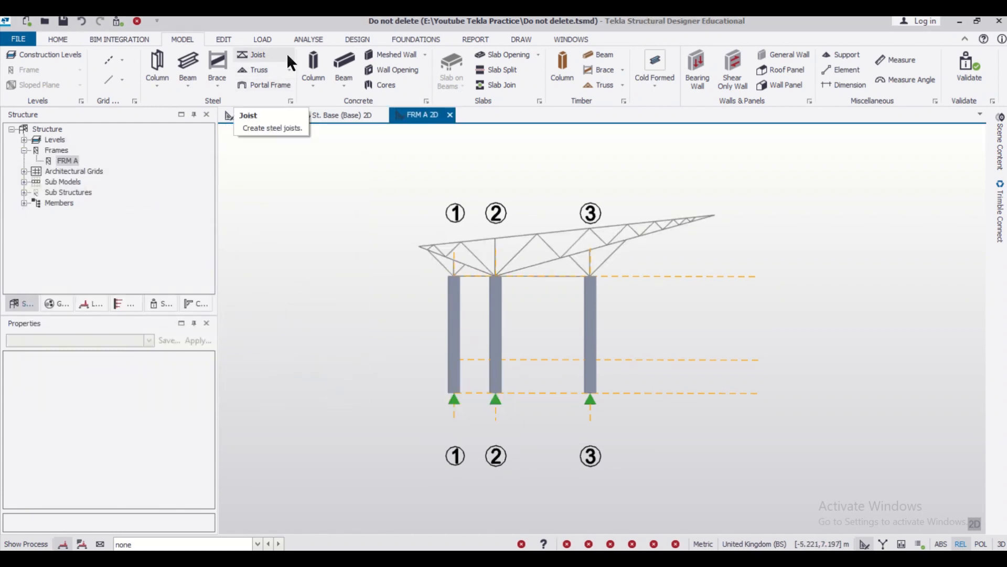
# - Start a free-form steel truss and set its member section to the circular hollow section CHS 26.9x2.6
pyautogui.click(289, 70)
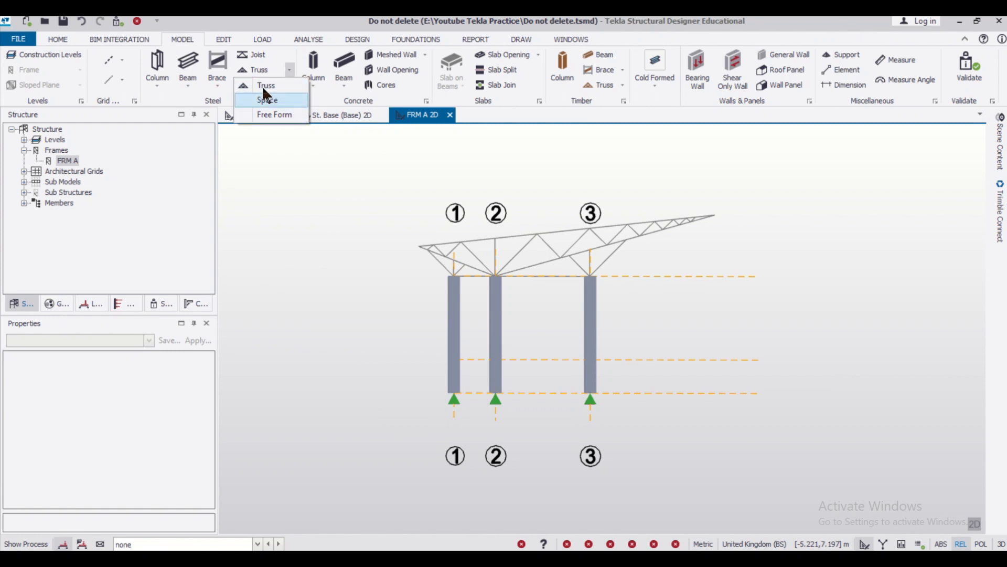
pyautogui.click(298, 117)
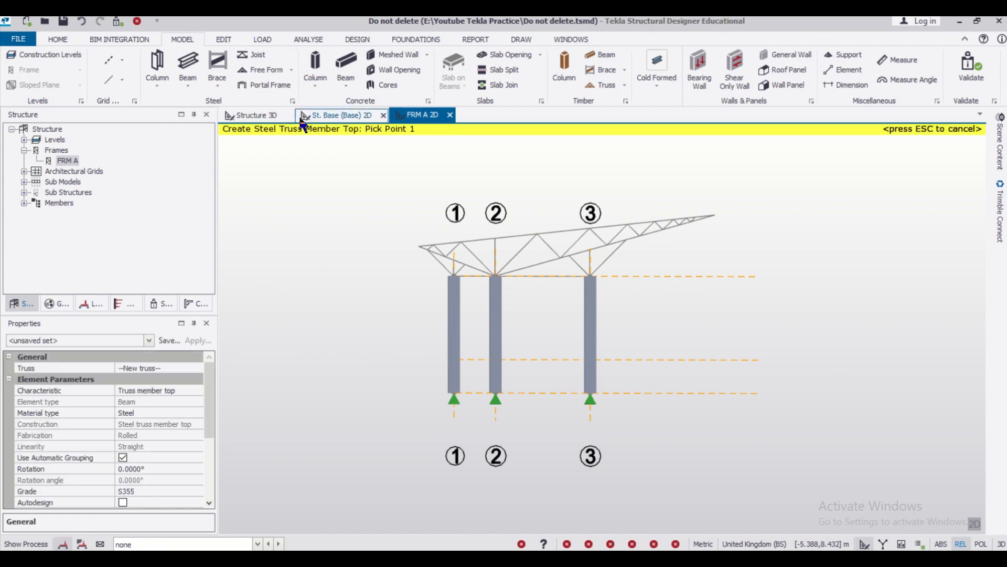
pyautogui.scroll(-3, 202, 435)
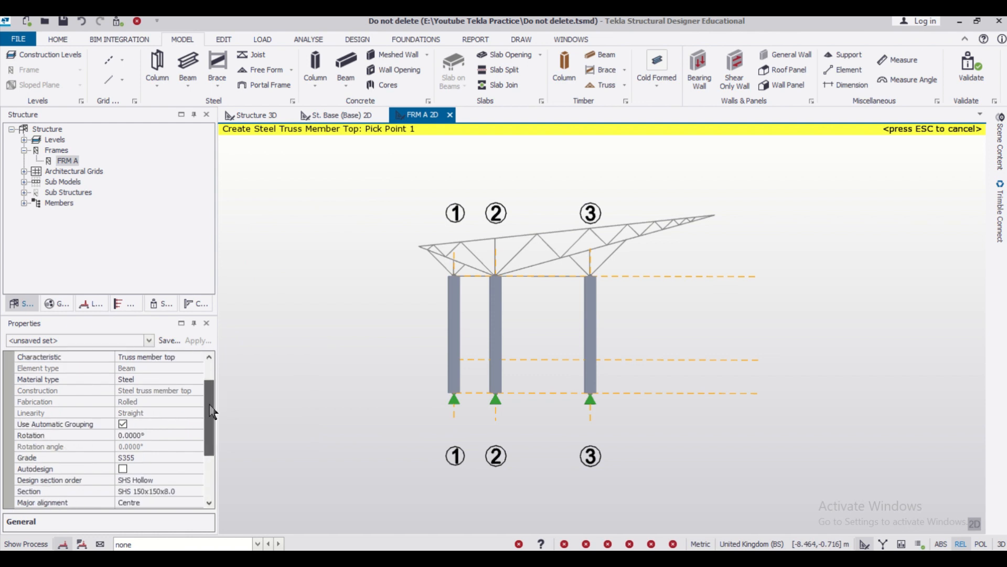
pyautogui.click(197, 424)
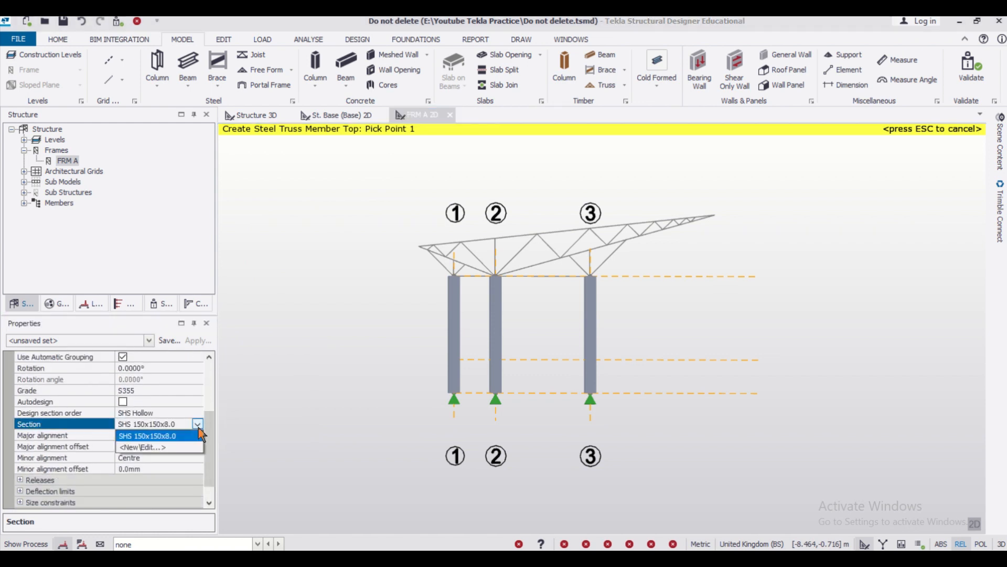
pyautogui.click(186, 446)
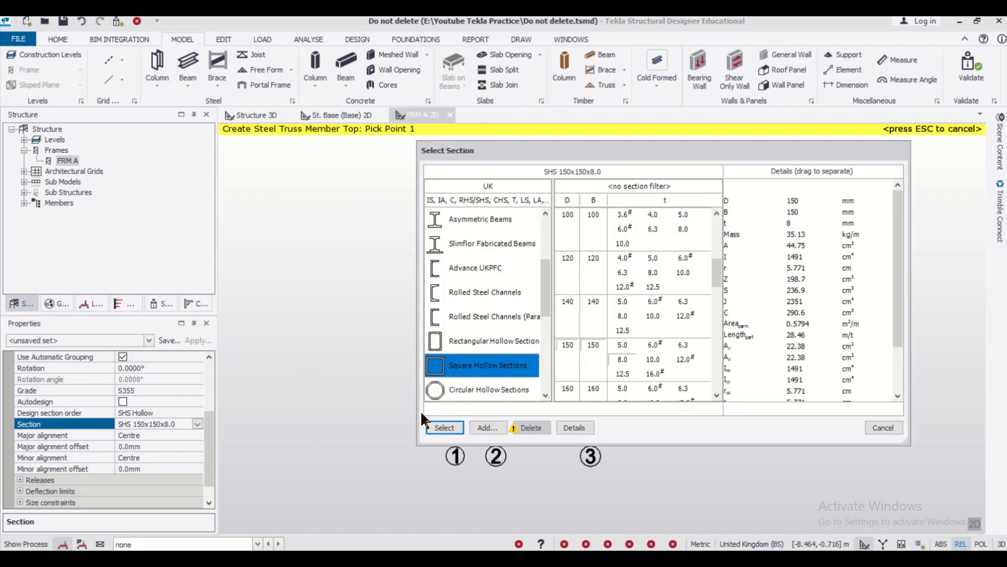
pyautogui.click(484, 392)
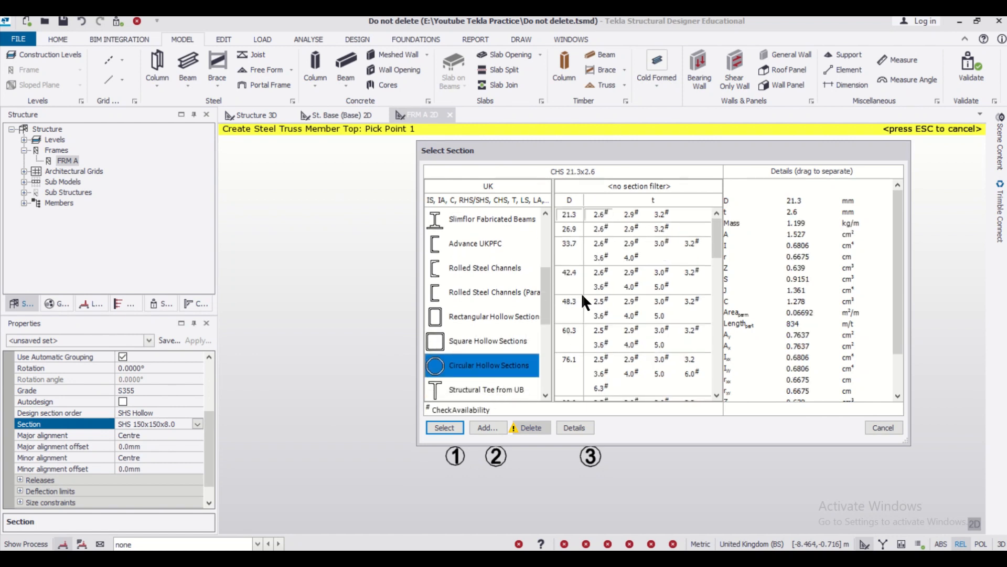
pyautogui.click(579, 229)
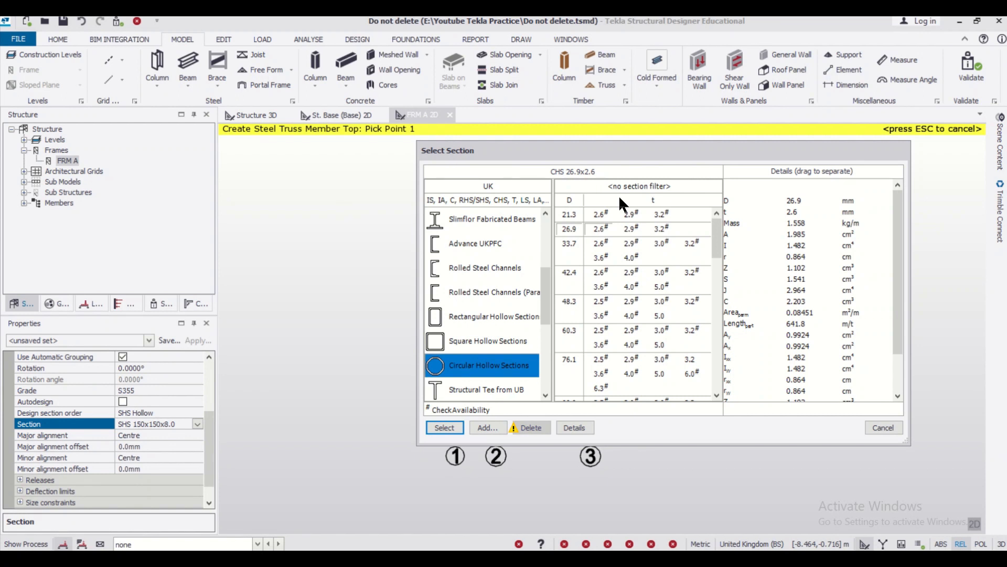
pyautogui.click(447, 426)
# - Draw the short vertical post and the inner diagonal rising from the top of the grid 1 column
pyautogui.scroll(3, 452, 278)
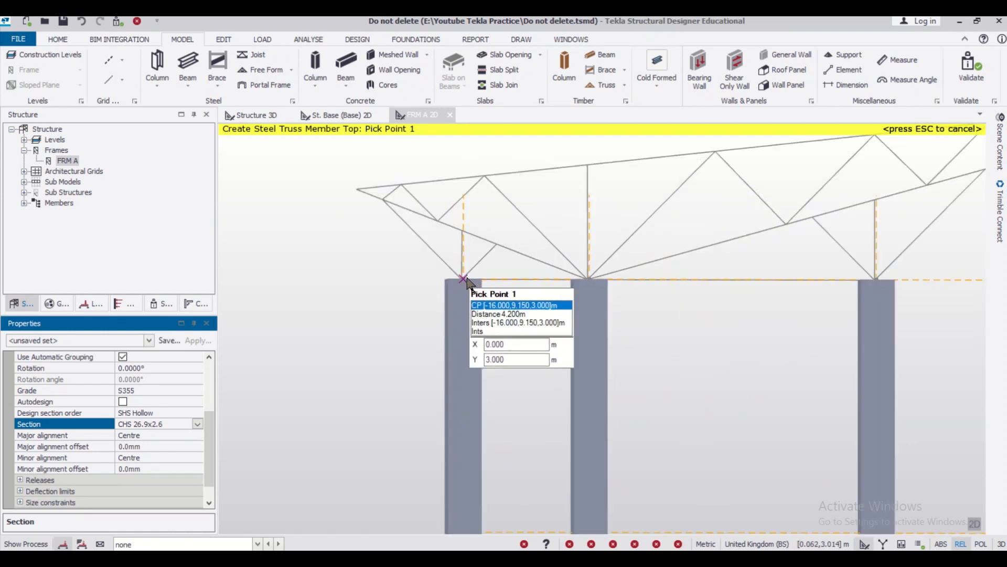
pyautogui.click(464, 278)
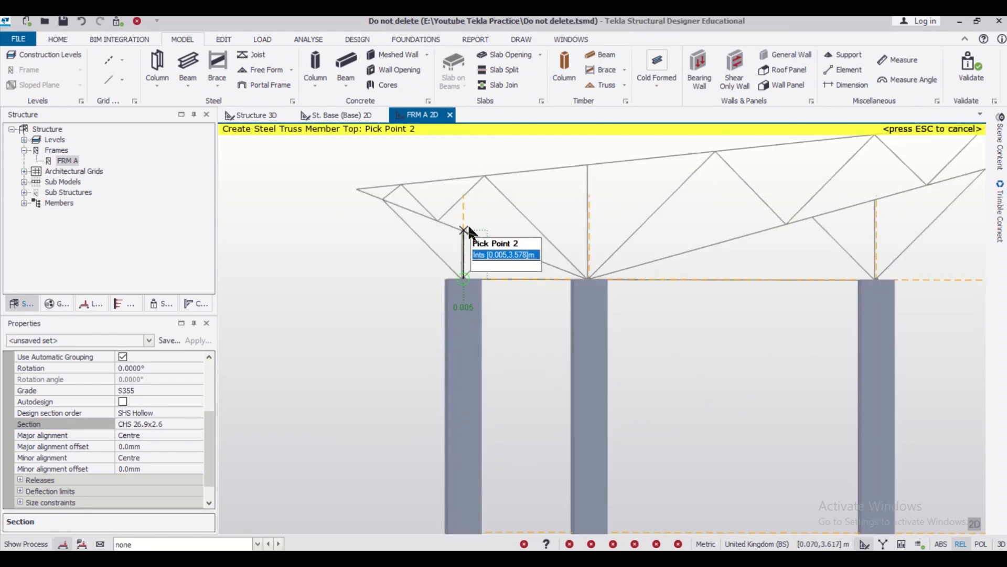
pyautogui.click(466, 228)
pyautogui.click(464, 278)
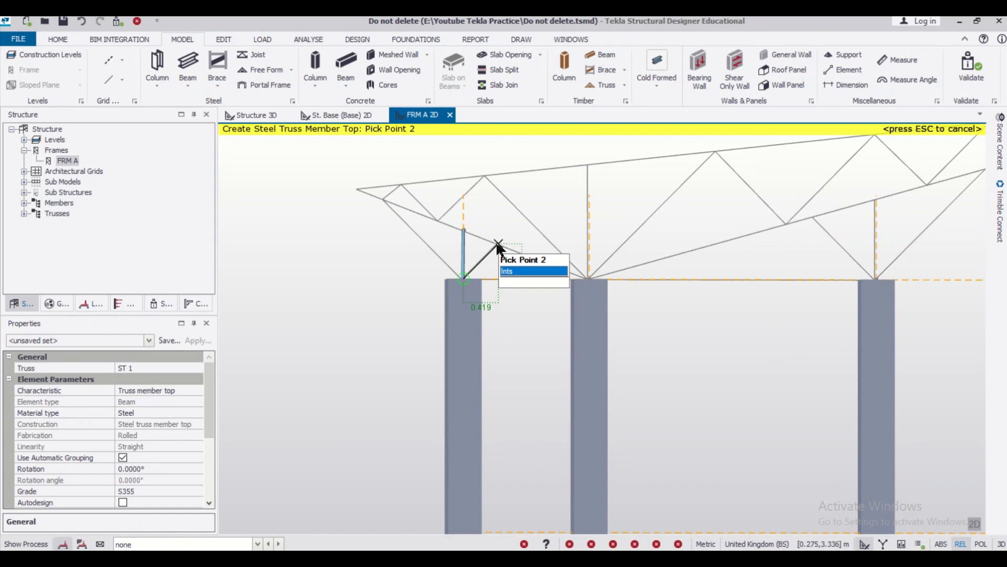
pyautogui.click(493, 248)
# - Trace the outer strut from the grid 1 column and the chord and web members at the truss's blunt end
pyautogui.click(464, 278)
pyautogui.click(381, 200)
pyautogui.click(357, 189)
pyautogui.click(402, 184)
pyautogui.click(440, 220)
pyautogui.click(486, 176)
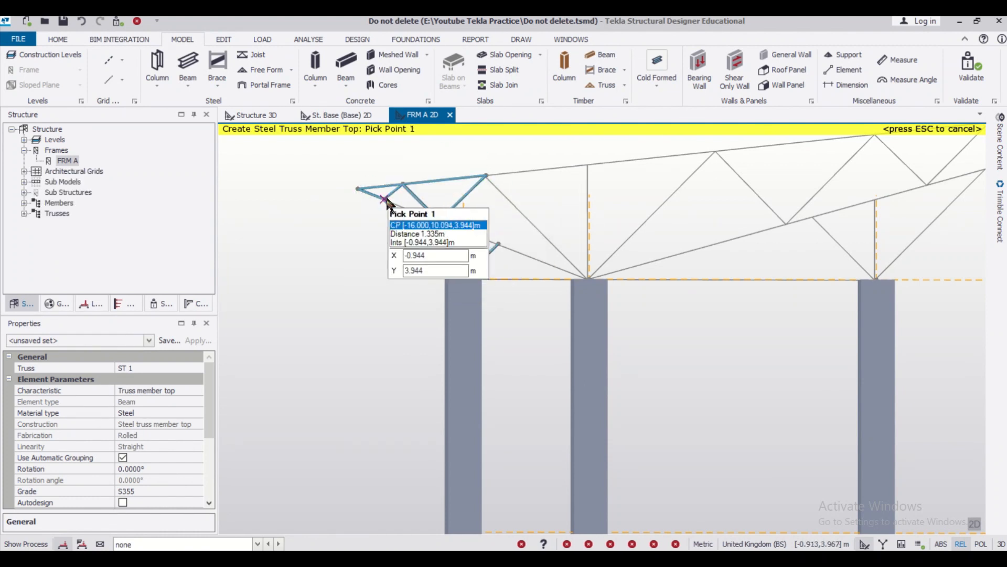
# - Trace the members meeting at the grid 2 column top and extend the top chord to the next node past grid 2
pyautogui.click(464, 230)
pyautogui.click(589, 278)
pyautogui.click(589, 278)
pyautogui.click(588, 165)
pyautogui.click(589, 278)
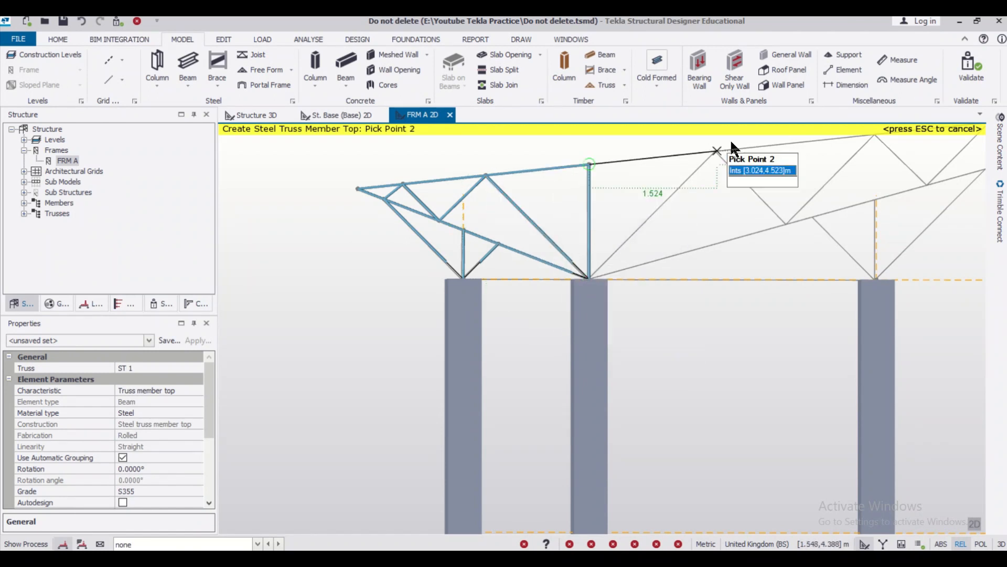
pyautogui.click(716, 151)
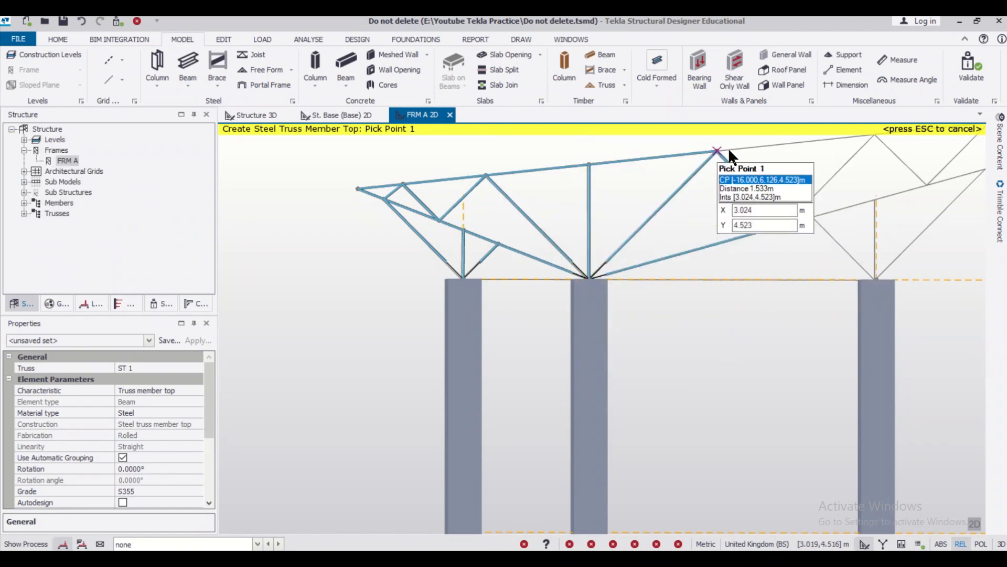
# - Extend the top chord to grid 3 and trace the web and bottom chord members just before it
pyautogui.click(875, 136)
pyautogui.moveTo(875, 135); pyautogui.dragTo(724, 221, button='middle')
pyautogui.click(635, 307)
pyautogui.click(663, 303)
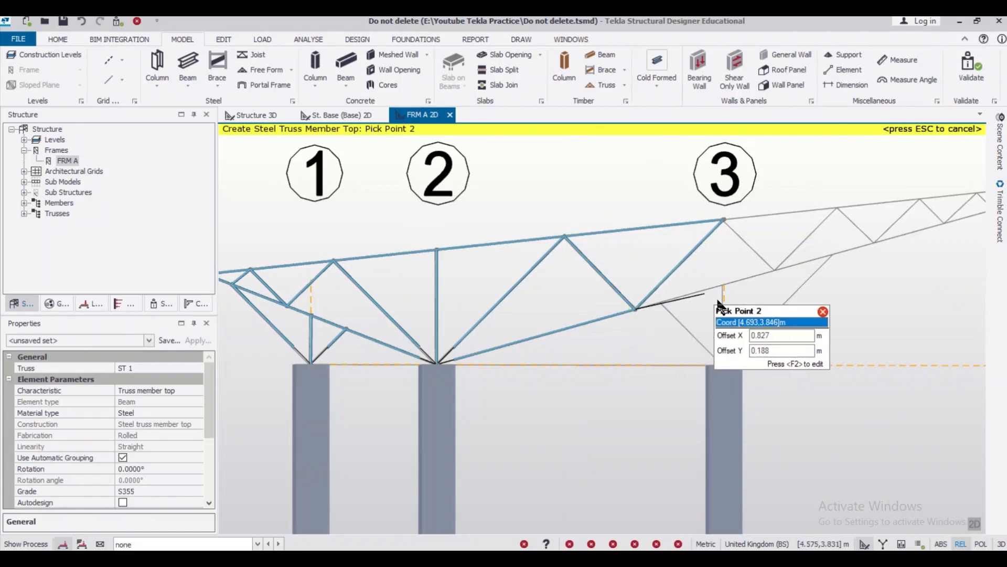
# - Draw the two inclined struts and the vertical post that meet at the top of the grid 3 column
pyautogui.click(725, 364)
pyautogui.click(726, 364)
pyautogui.click(725, 285)
pyautogui.click(725, 364)
pyautogui.click(835, 254)
# - Draw the bottom chord from the strut node before grid 3 to the first web node beyond it
pyautogui.click(663, 302)
pyautogui.click(725, 285)
pyautogui.click(725, 285)
pyautogui.click(777, 270)
# - Trace the first five zigzag web diagonals of the cantilever, starting from the top chord node at grid 3
pyautogui.click(776, 271)
pyautogui.click(724, 220)
pyautogui.click(776, 271)
pyautogui.click(838, 206)
pyautogui.click(838, 206)
pyautogui.click(875, 242)
pyautogui.click(875, 243)
pyautogui.click(921, 198)
pyautogui.click(922, 198)
pyautogui.click(946, 222)
# - Trace the remaining small web diagonals towards the cantilever's free tip
pyautogui.moveTo(945, 223); pyautogui.dragTo(698, 279, button='middle')
pyautogui.click(698, 279)
pyautogui.doubleClick(731, 249)
pyautogui.click(748, 266)
pyautogui.click(747, 266)
pyautogui.click(769, 244)
pyautogui.click(769, 244)
pyautogui.click(783, 255)
pyautogui.click(783, 255)
pyautogui.click(797, 241)
# - Draw the last top chord segment to the tip and the bottom chord from the tip back towards grid 3
pyautogui.click(798, 241)
pyautogui.click(855, 235)
pyautogui.click(855, 235)
pyautogui.click(699, 279)
pyautogui.click(699, 278)
pyautogui.click(629, 298)
pyautogui.click(629, 298)
pyautogui.click(587, 310)
pyautogui.click(587, 309)
pyautogui.click(529, 326)
pyautogui.click(529, 325)
pyautogui.press('Escape')
# - Draw the top chord segments node by node from grid 3 to the last web node near the tip, completing the truss
pyautogui.click(478, 277)
pyautogui.click(592, 264)
pyautogui.click(591, 264)
pyautogui.click(674, 255)
pyautogui.click(674, 255)
pyautogui.click(731, 248)
pyautogui.click(731, 249)
pyautogui.click(770, 245)
pyautogui.click(771, 245)
pyautogui.click(798, 241)
pyautogui.scroll(-4, 837, 283)
pyautogui.scroll(2, 736, 307)
pyautogui.press('Escape')
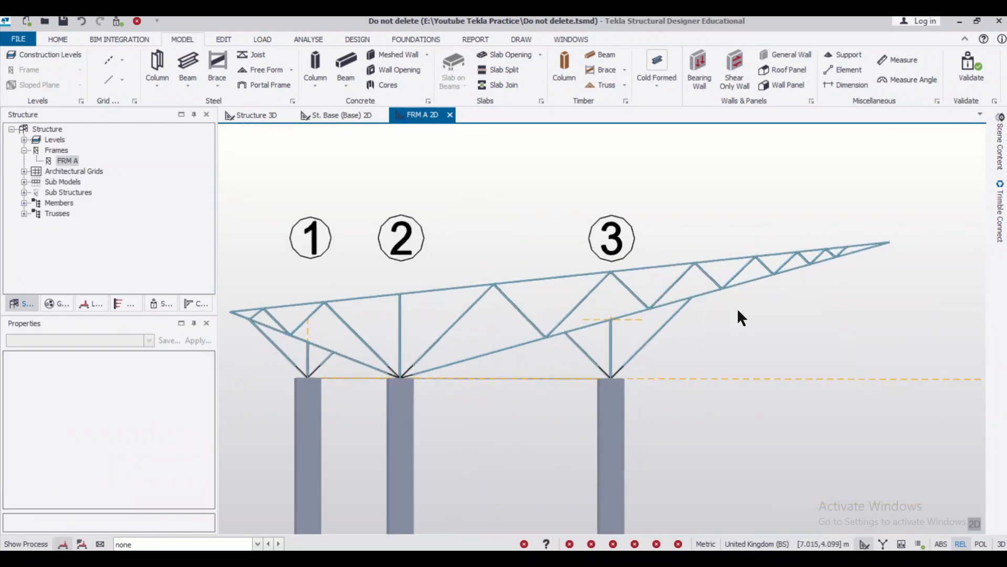
# - Open the Structure 3D view to examine the truss on its columns
pyautogui.scroll(-2, 736, 308)
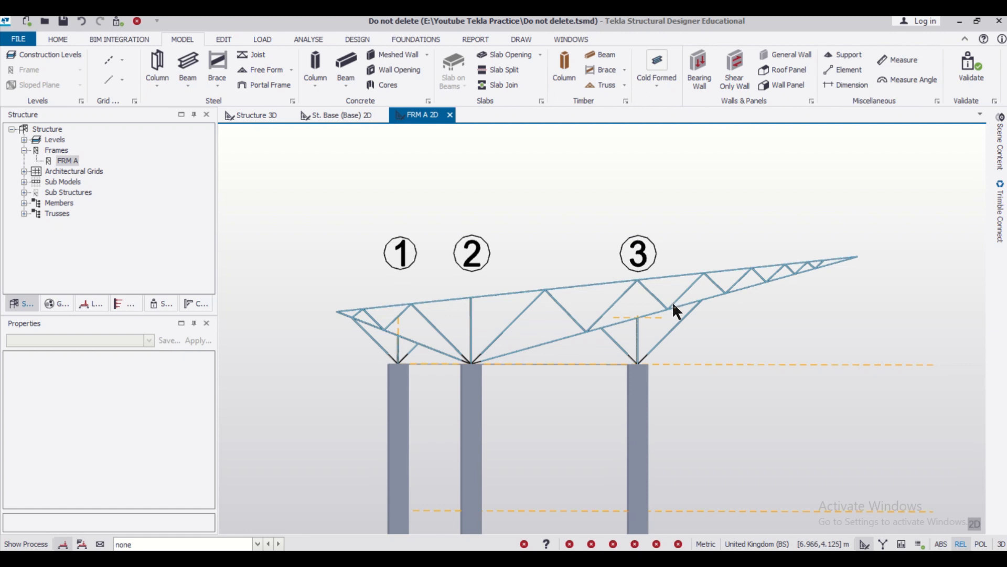
pyautogui.click(261, 115)
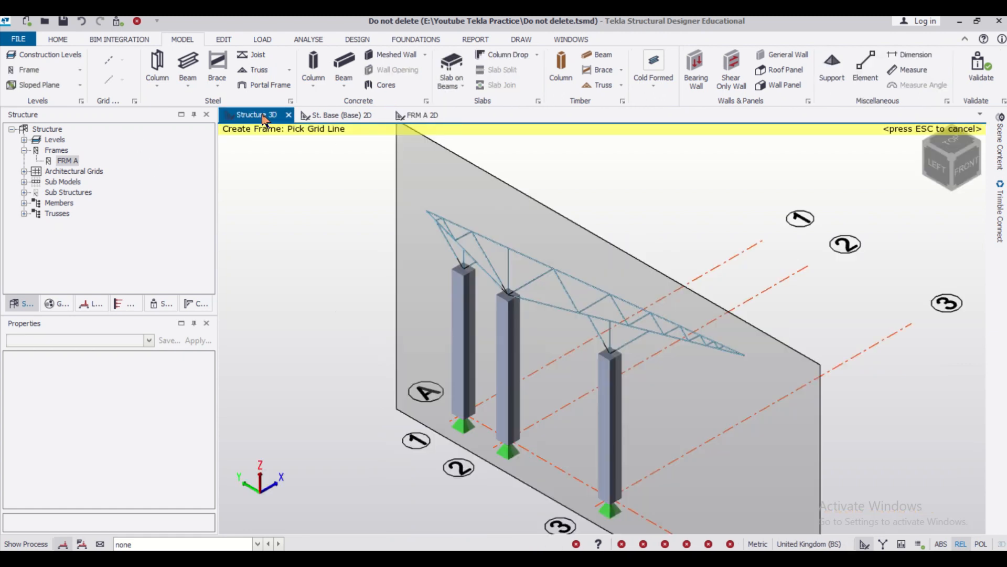
# - Cancel the pending frame creation and validate the completed truss model
pyautogui.scroll(-2, 425, 293)
pyautogui.press('Escape')
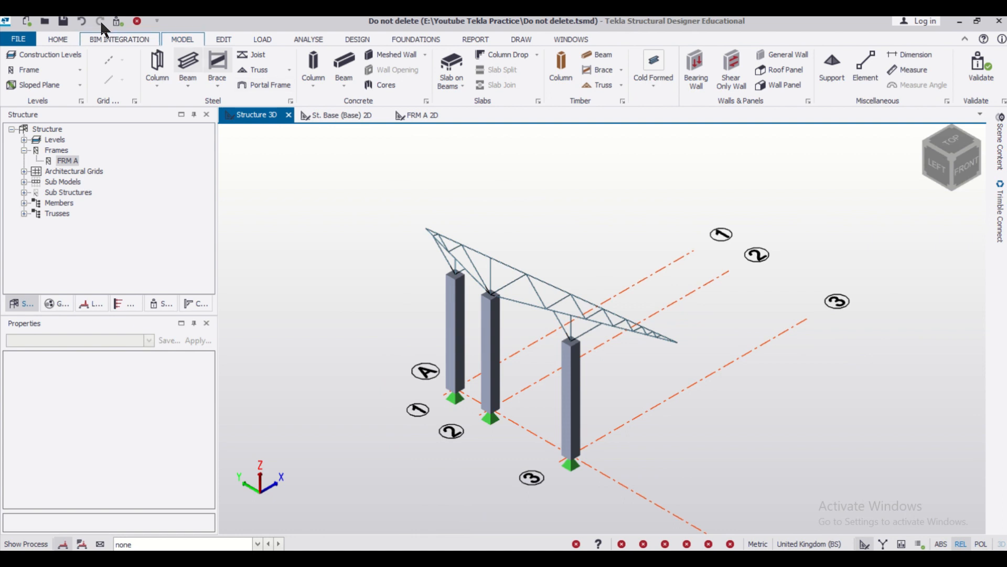
pyautogui.click(118, 21)
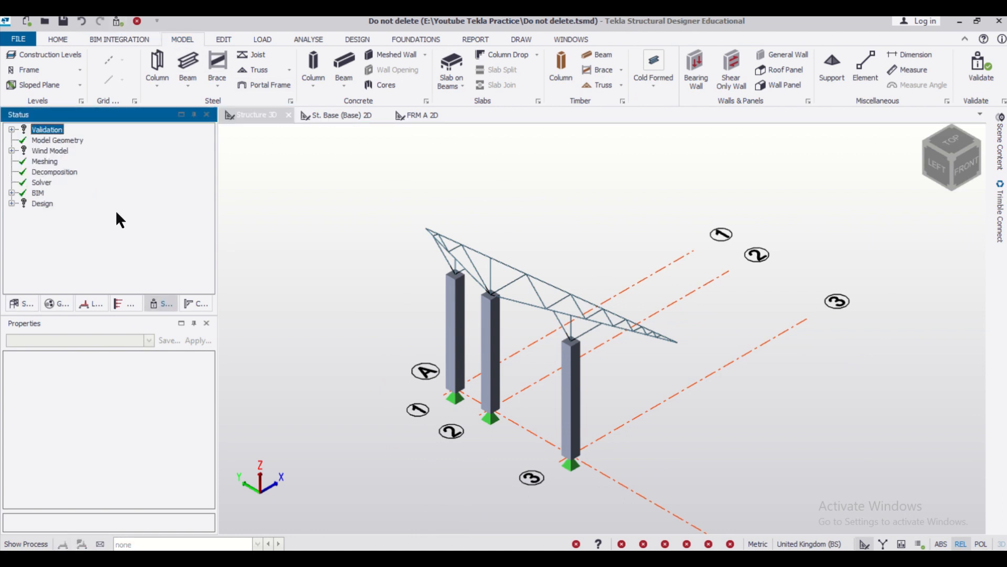
# - Examine the truss and its three supporting columns from different angles in the 3D view
pyautogui.scroll(2, 614, 290)
pyautogui.moveTo(530, 262); pyautogui.dragTo(565, 249, button='right')
pyautogui.scroll(-1, 564, 250)
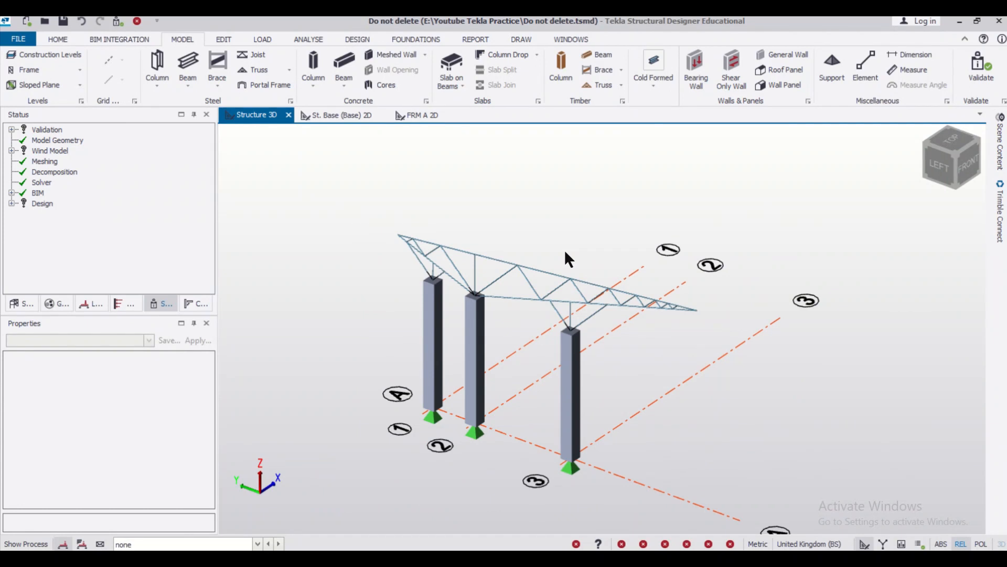
pyautogui.scroll(1, 565, 253)
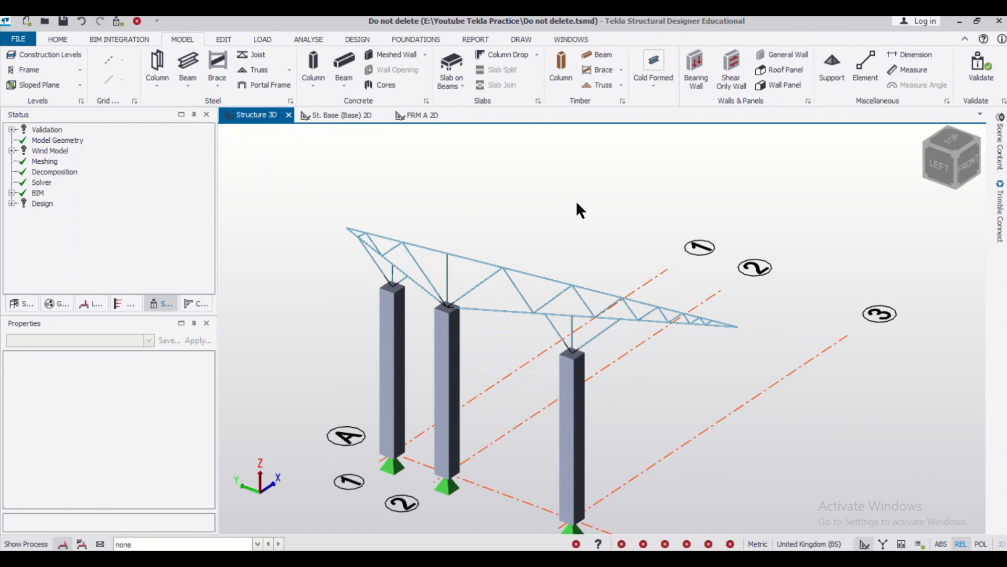
pyautogui.scroll(1, 577, 203)
pyautogui.moveTo(572, 205); pyautogui.dragTo(659, 182, button='right')
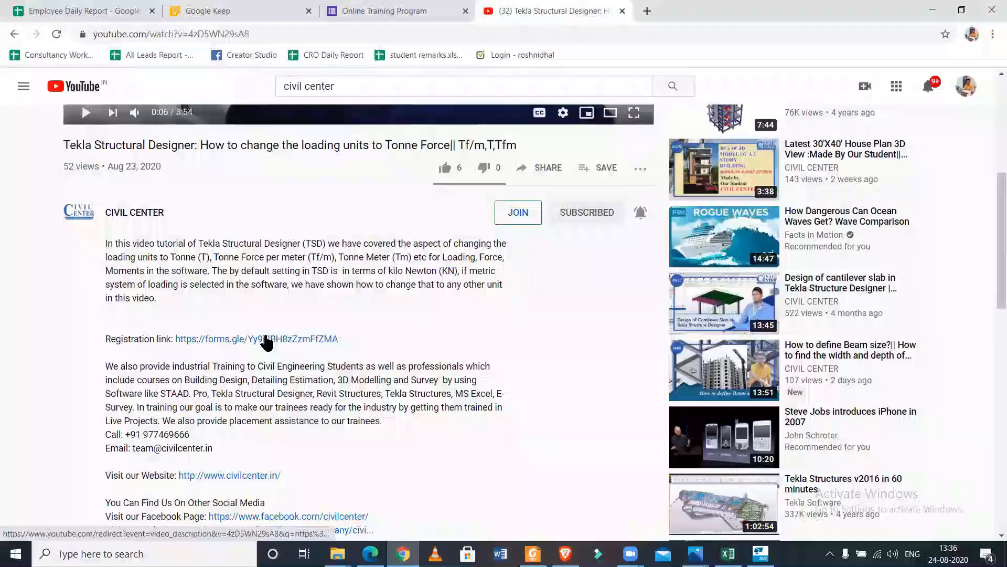
# - Open the training registration form linked in the YouTube video description in Chrome and review its list of training courses
pyautogui.click(266, 342)
pyautogui.click(731, 19)
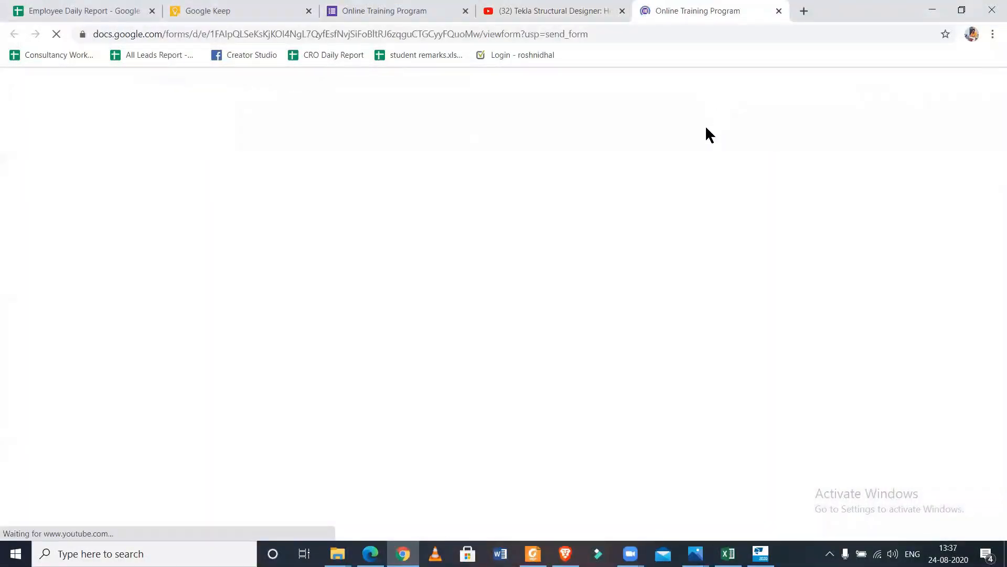
pyautogui.scroll(-3, 444, 261)
pyautogui.scroll(-4, 409, 257)
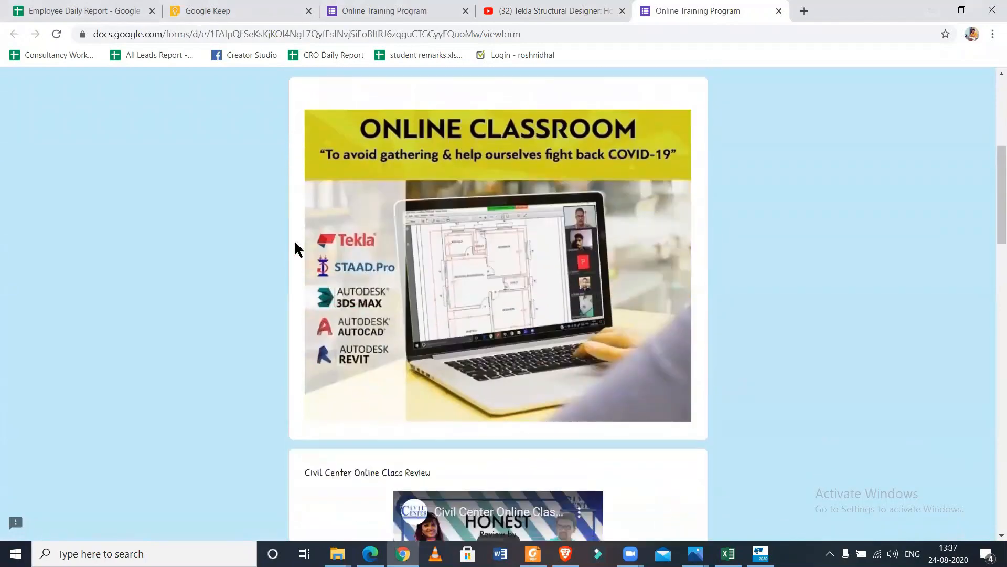
pyautogui.scroll(-6, 610, 228)
pyautogui.scroll(-8, 501, 365)
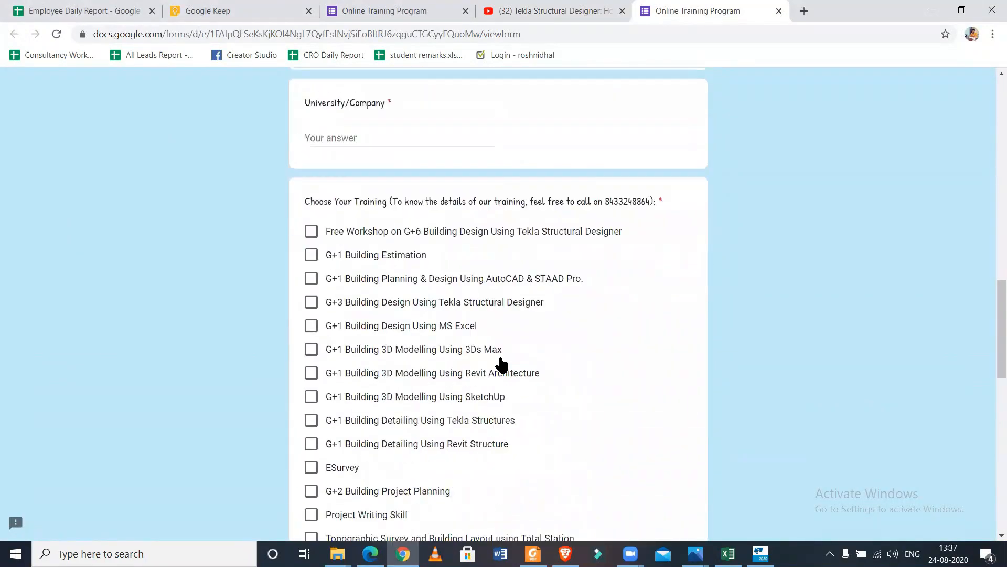